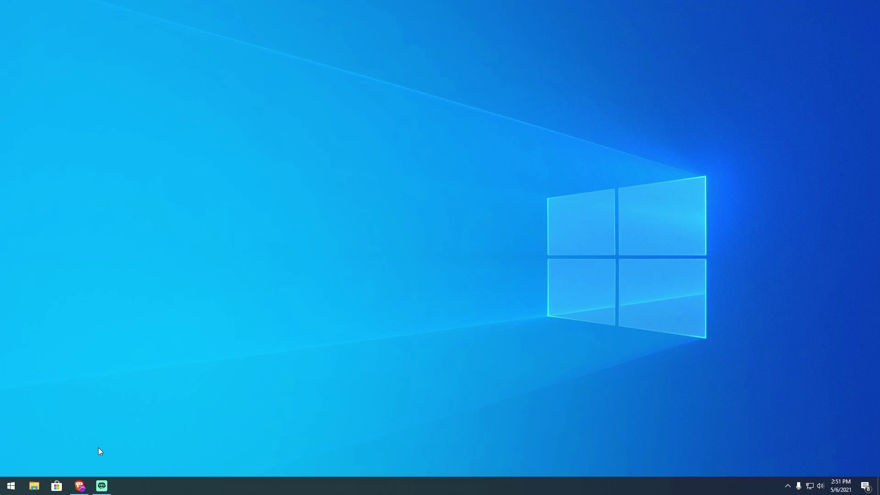
Step: Restore the browser and show the 'RSS Made Easy' YouTube video page
left_click(81, 485)
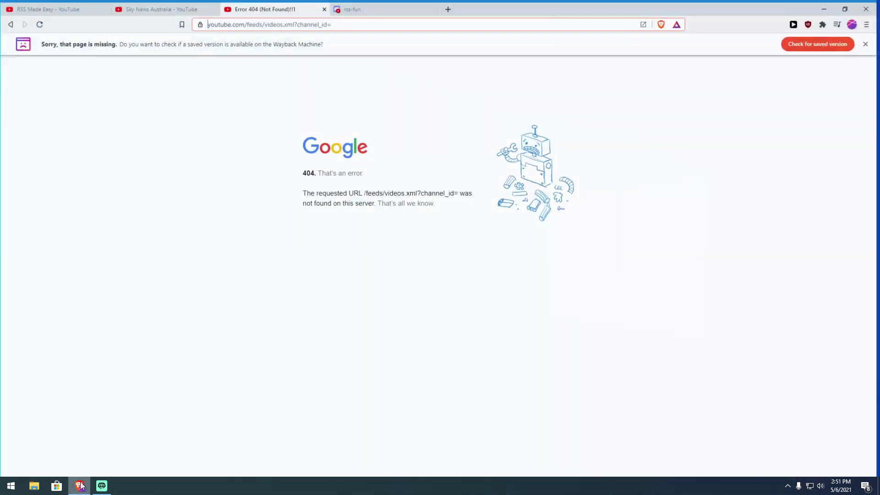
left_click(47, 6)
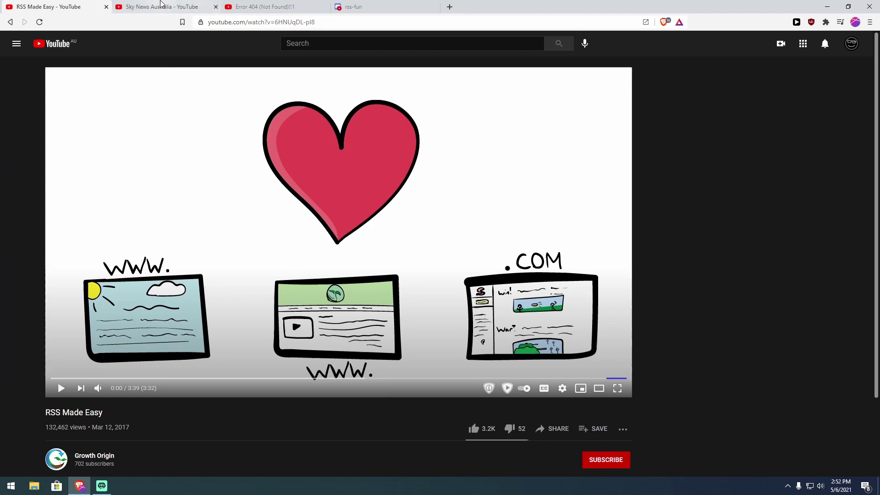
Step: Go to the Sky News Australia channel page and list its latest uploaded videos
left_click(162, 6)
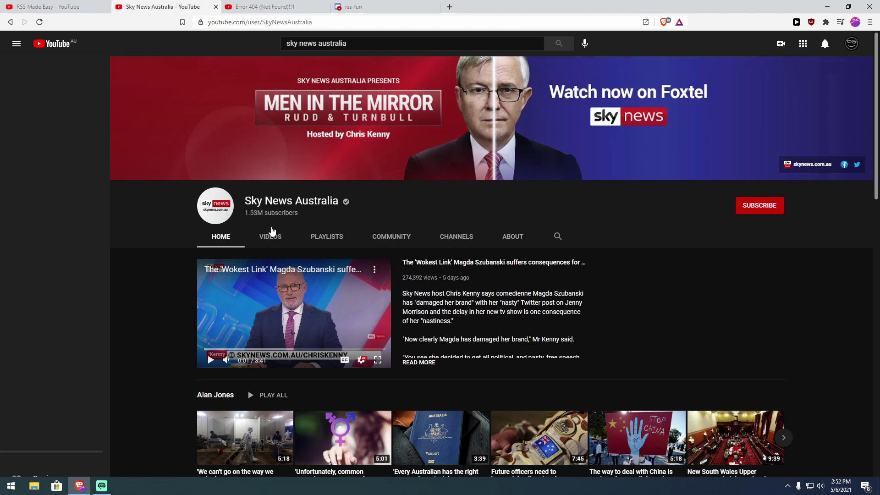
left_click(271, 233)
scroll(236, 321, "down", 1)
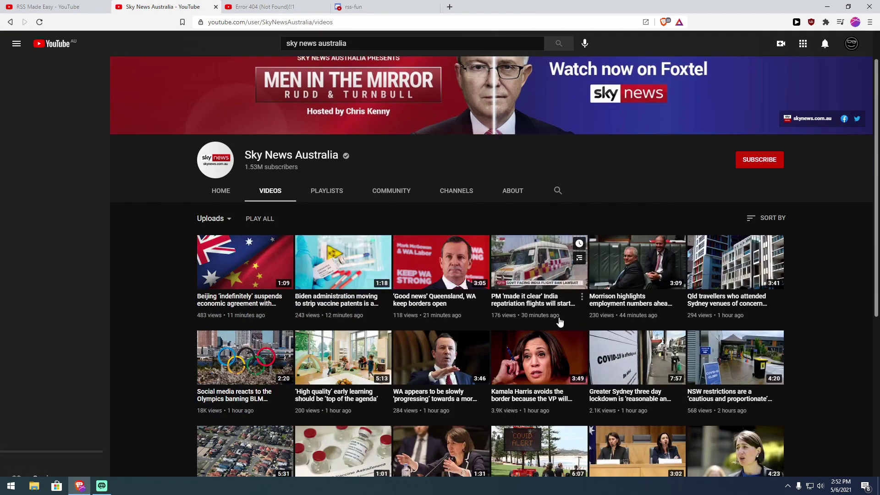
scroll(155, 329, "up", 1)
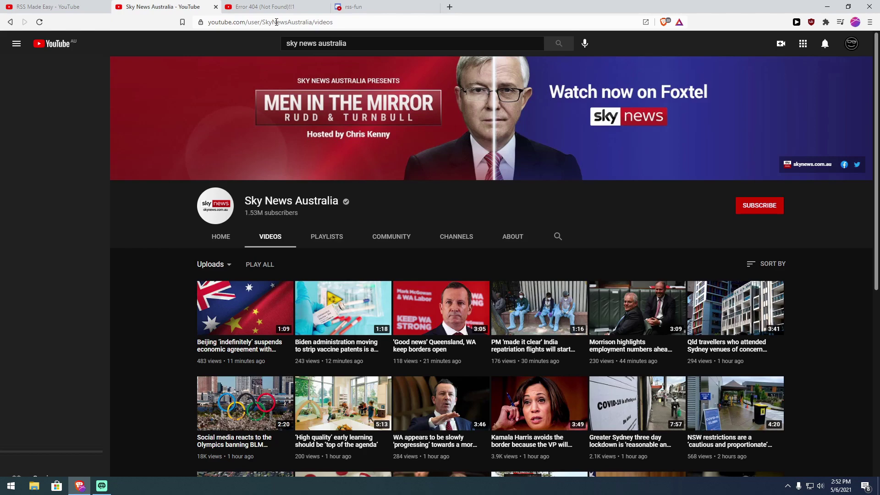
Step: Replace the address path with the skynewsaustralia channel address and load it
left_click(331, 23)
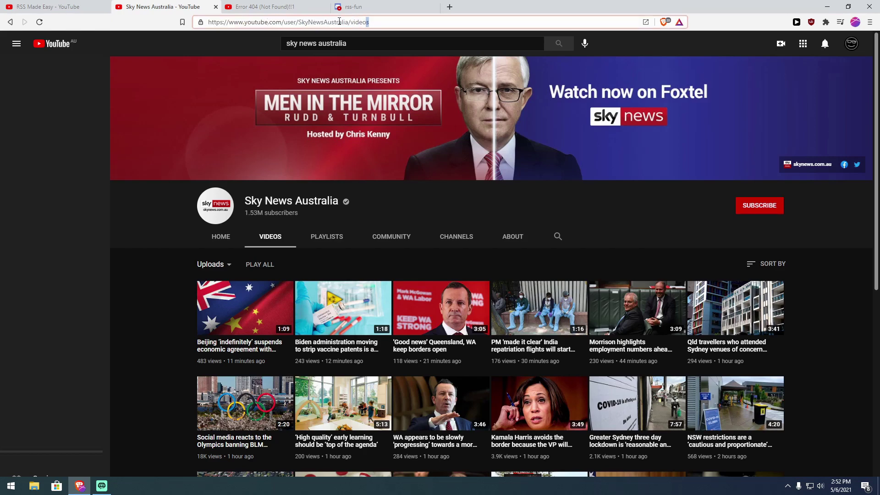
left_click_drag(370, 22, 285, 22)
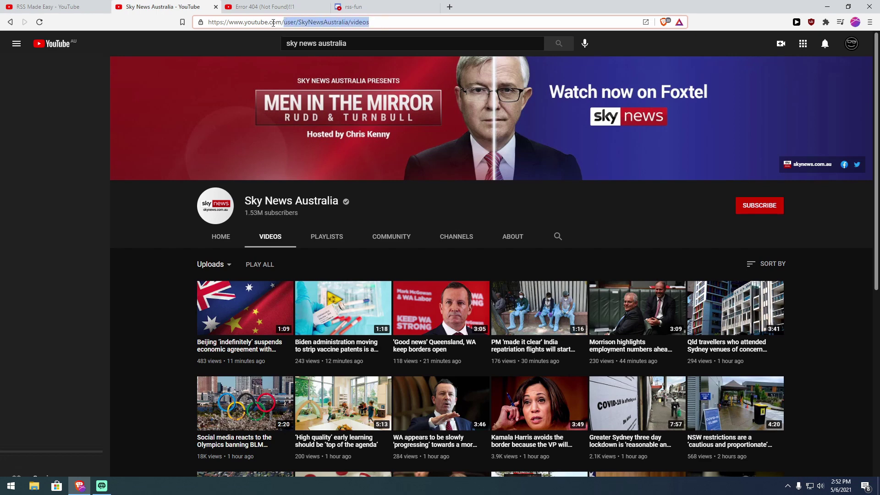
key("BackSpace")
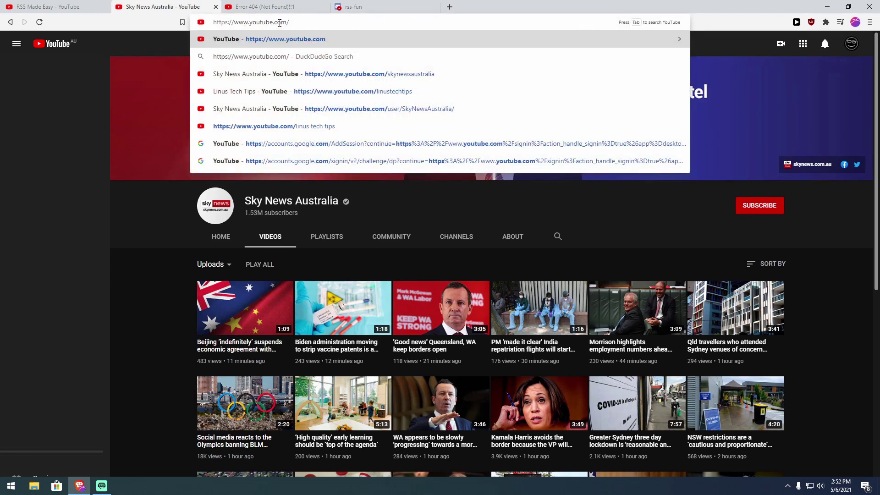
type("sky")
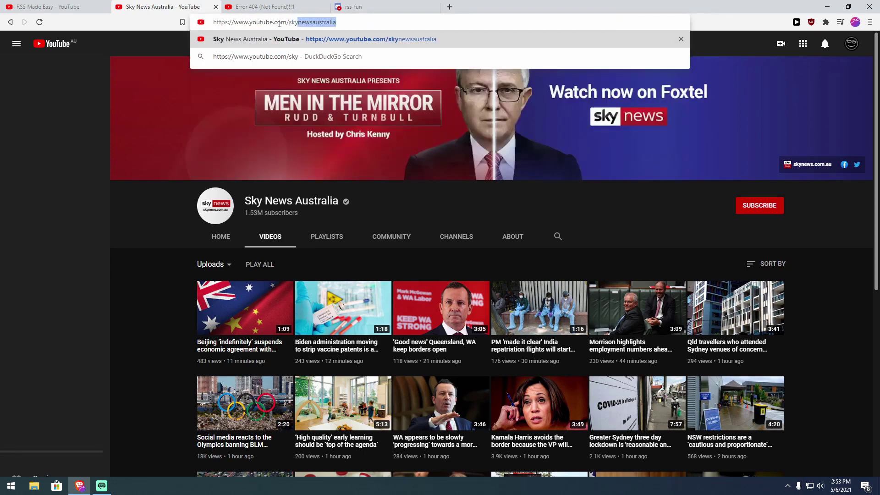
type("new")
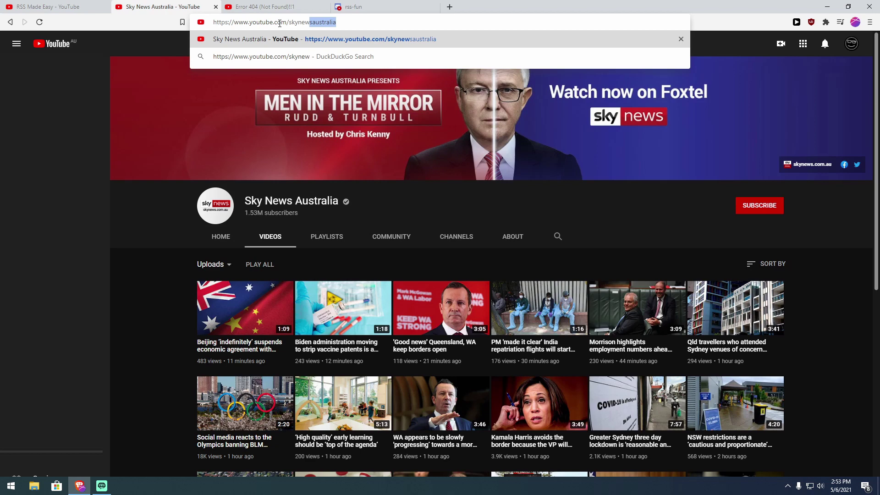
key("Right")
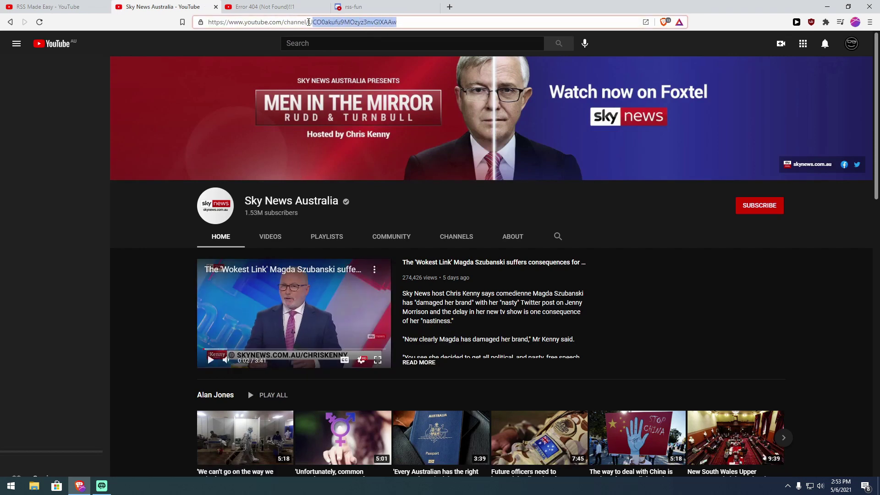
Step: Copy the channel ID from the /channel/ address
left_click(308, 22)
double_click(308, 22)
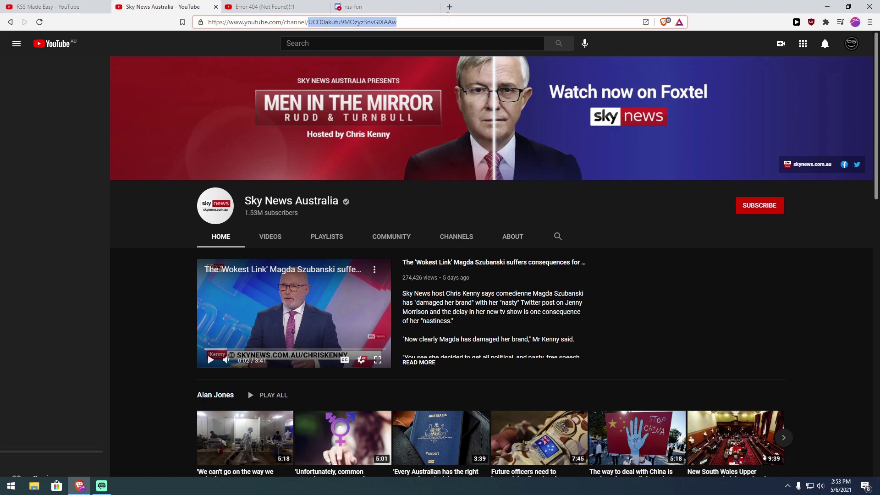
right_click(353, 23)
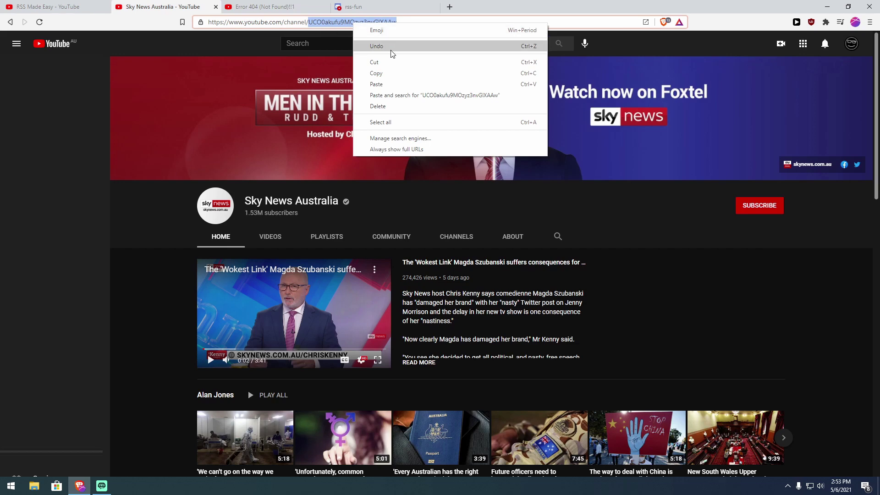
left_click(383, 73)
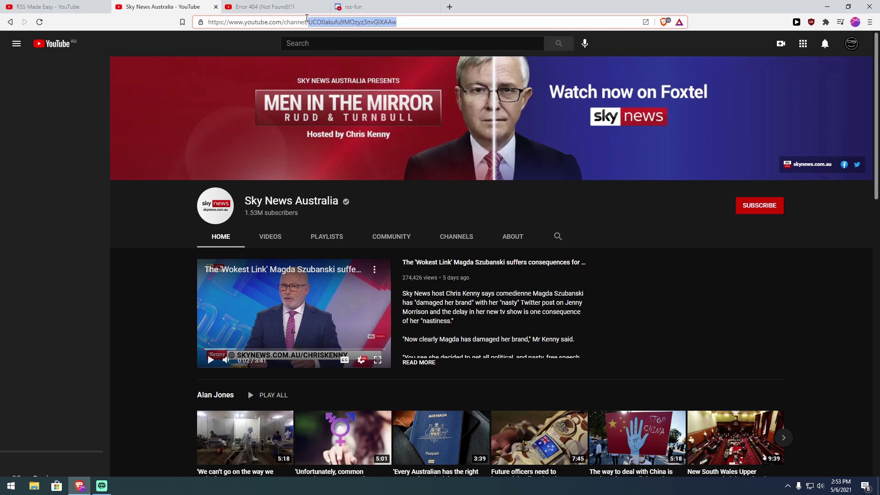
Step: Paste the copied channel ID after channel_id= in the 404 feed address and load the XML feed
left_click(291, 6)
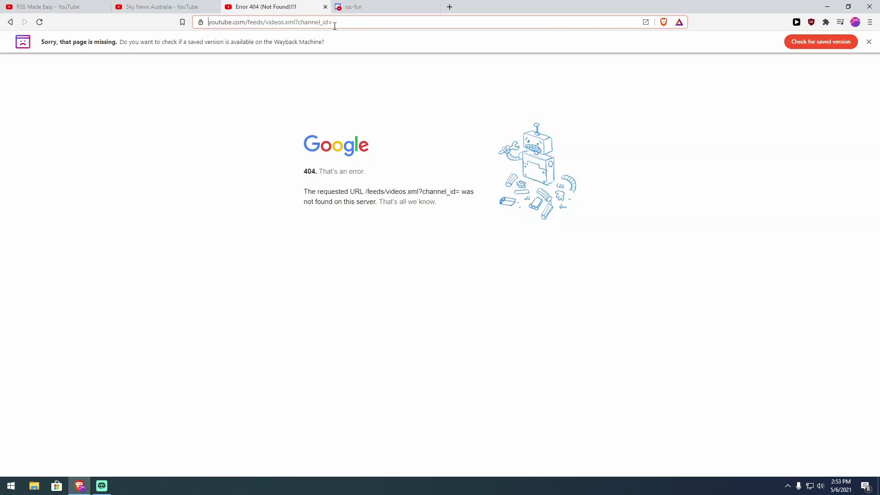
left_click_drag(346, 25, 213, 21)
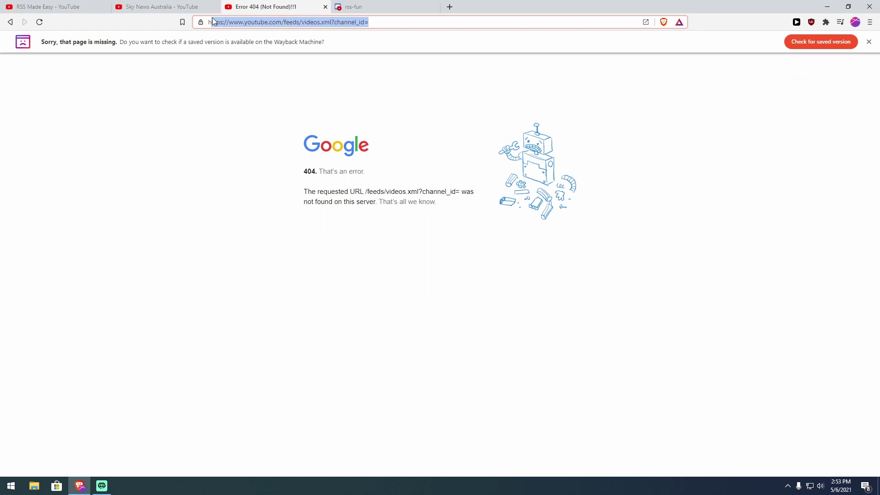
left_click(387, 22)
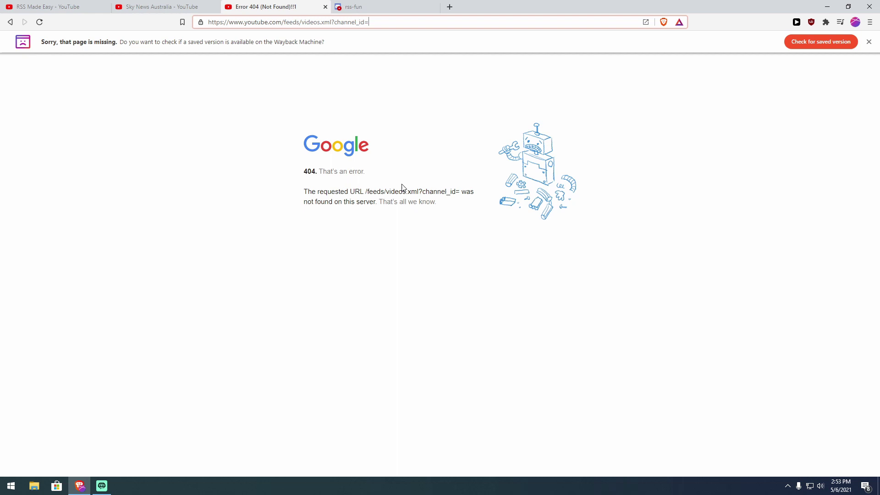
right_click(375, 24)
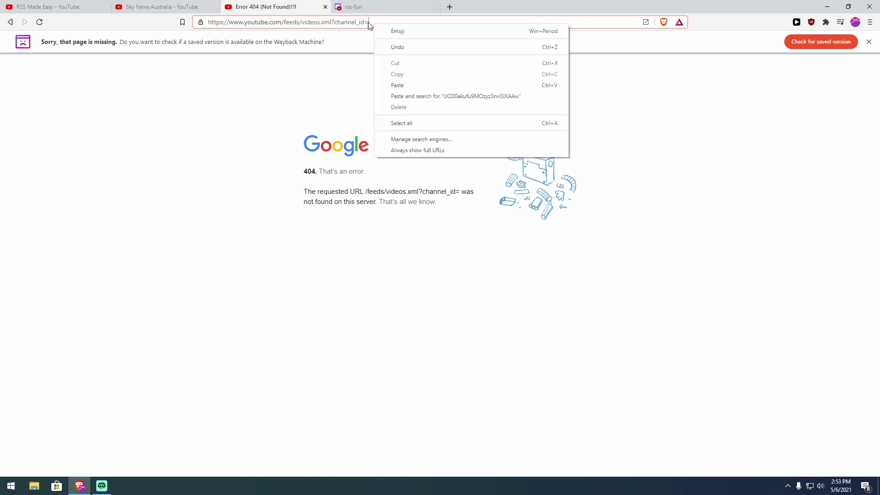
left_click(410, 86)
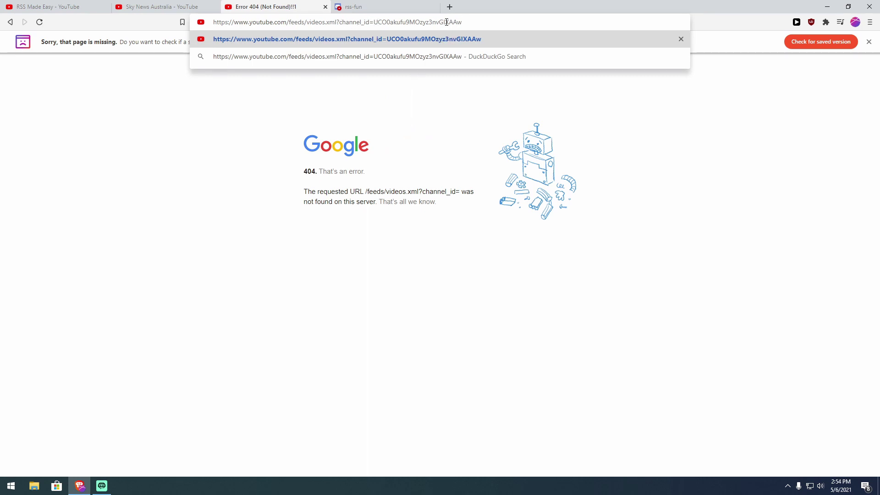
left_click_drag(213, 22, 374, 22)
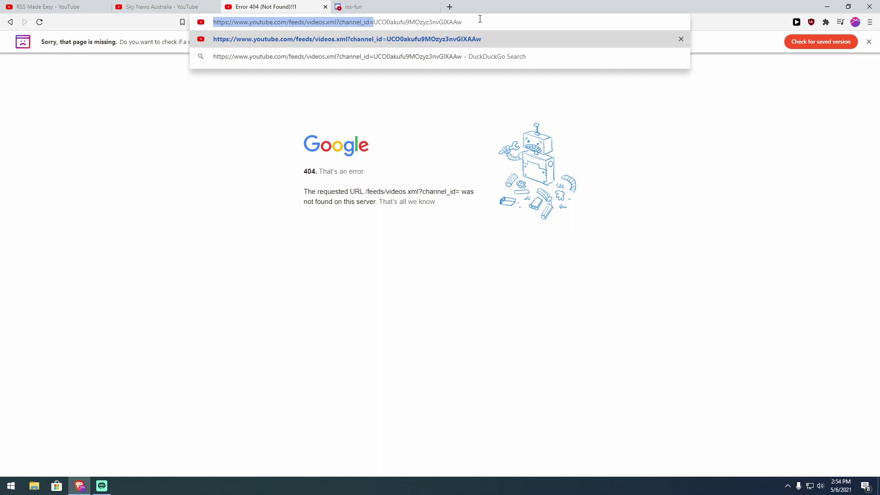
left_click(480, 19)
key("Return")
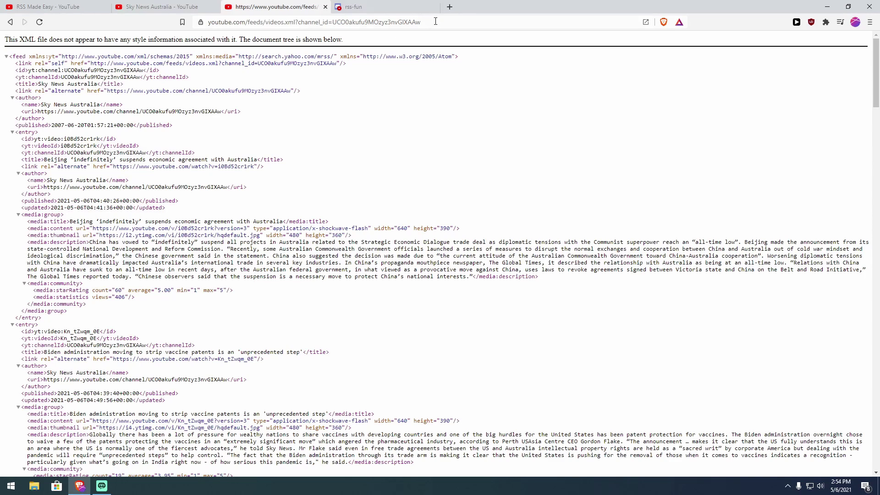
Step: Copy the complete Sky News Australia feed URL and switch to Discord's #rss-fun channel
left_click_drag(422, 22, 209, 22)
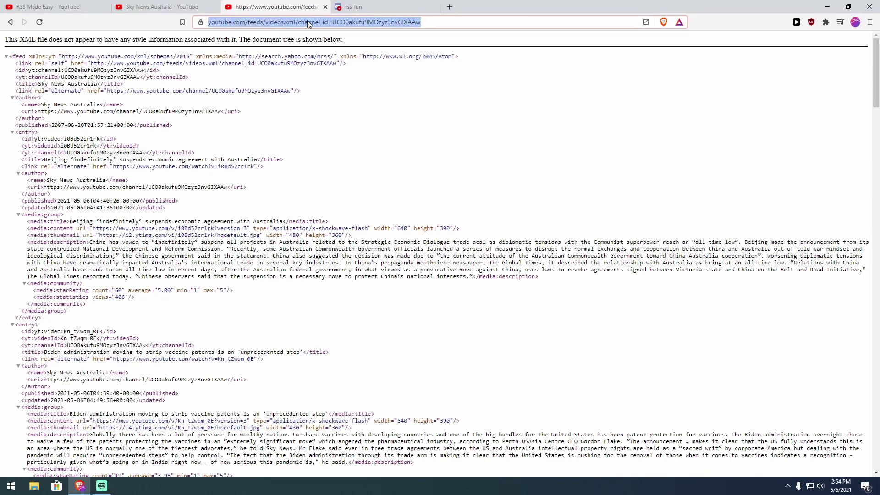
right_click(329, 22)
left_click(350, 71)
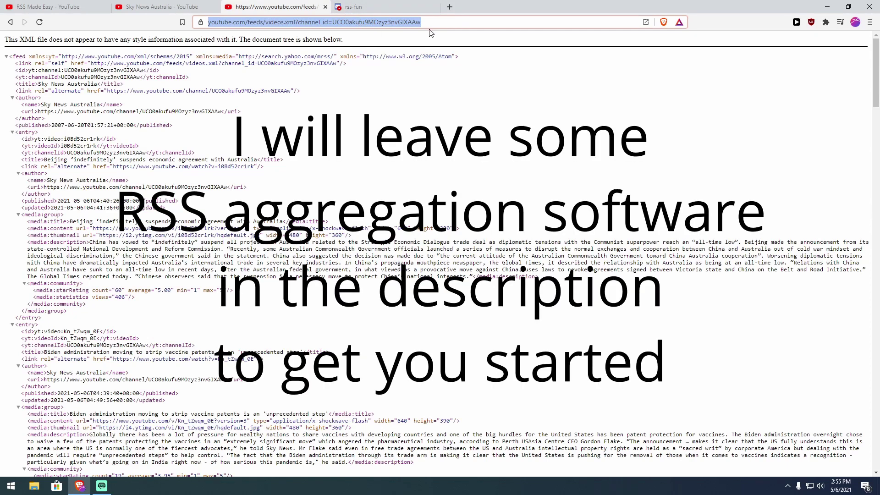
left_click(387, 8)
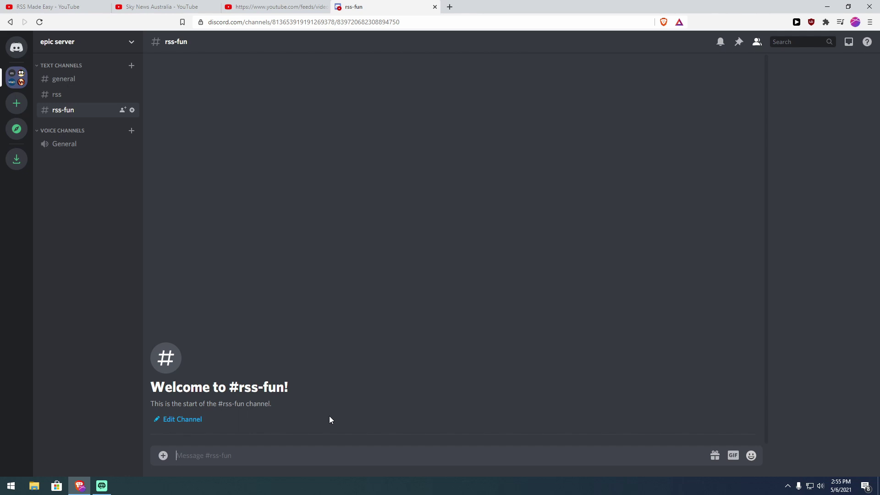
Step: Send 'rss.add' followed by the pasted feed URL and check MonitoRSS's confirmation
type("rss.add")
key("ctrl+v")
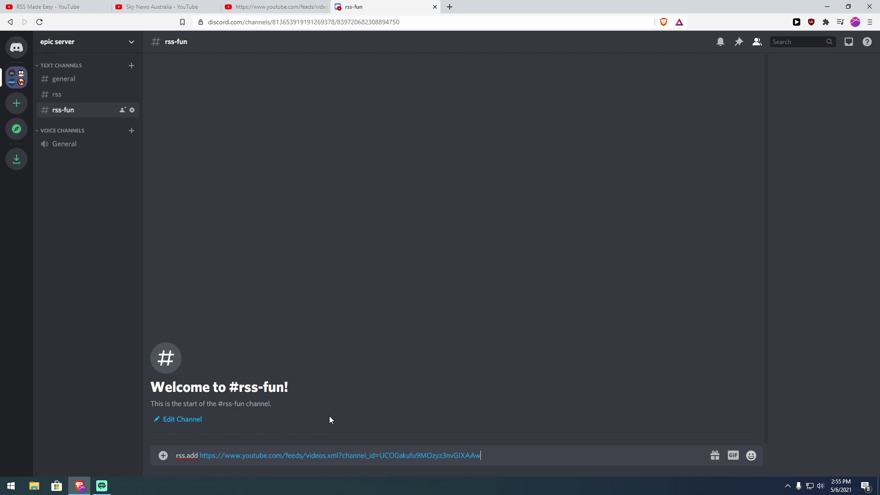
key("Return")
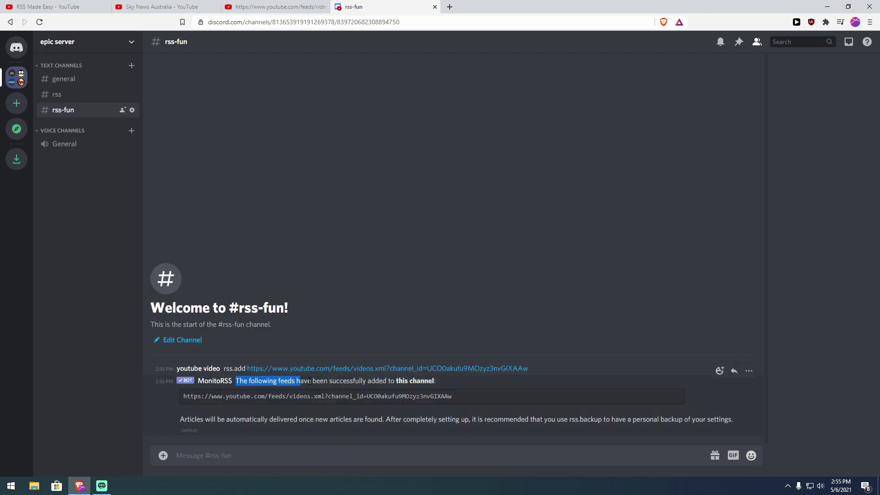
left_click_drag(310, 381, 440, 381)
left_click(440, 381)
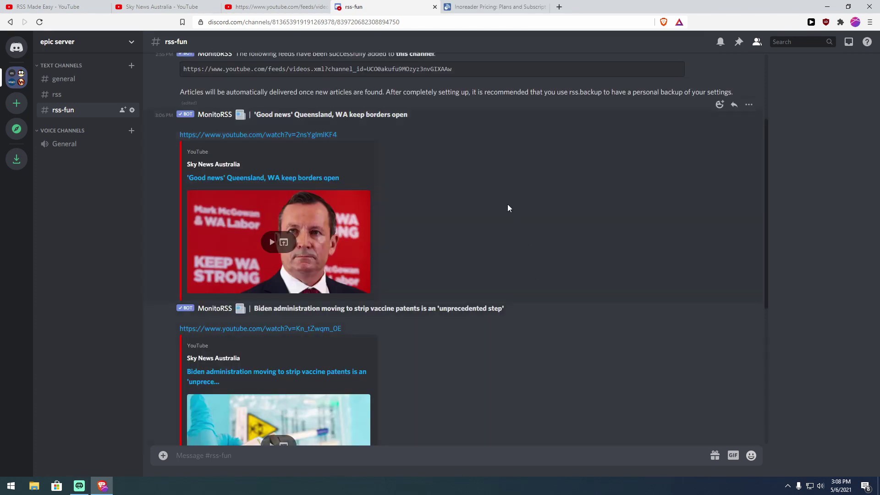
Step: Scroll through #rss-fun to check the three Sky News Australia video posts from MonitoRSS
scroll(390, 239, "down", 1)
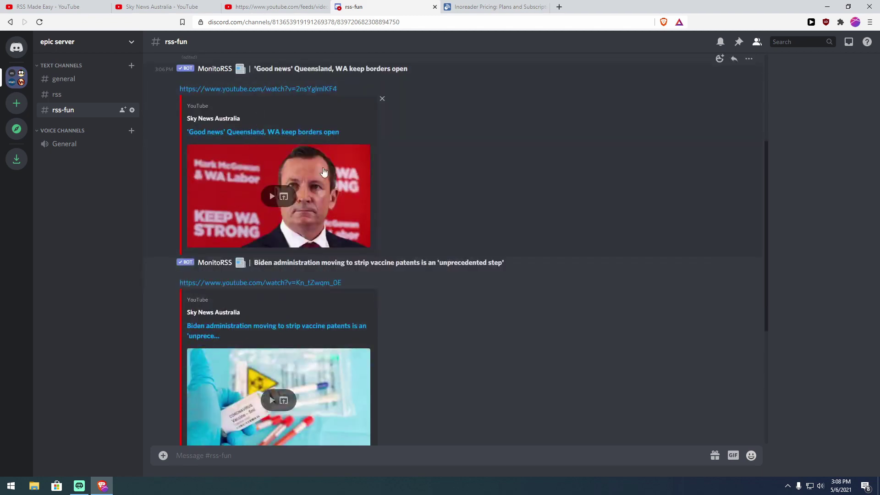
scroll(282, 275, "down", 4)
scroll(291, 280, "down", 1)
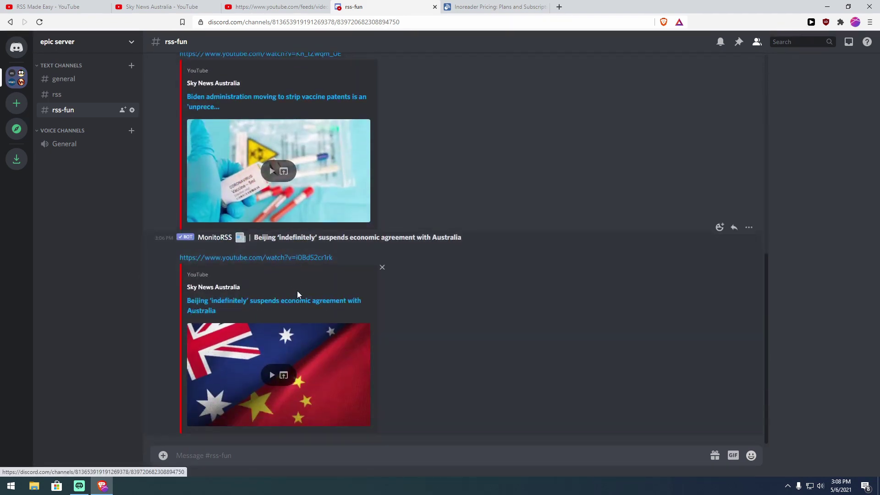
scroll(300, 294, "up", 7)
scroll(304, 298, "up", 1)
left_click_drag(452, 116, 185, 126)
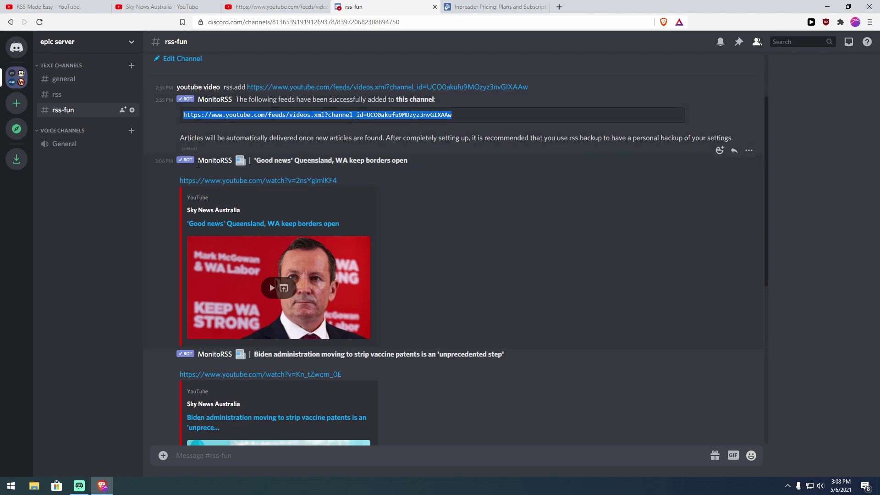
left_click_drag(198, 164, 206, 174)
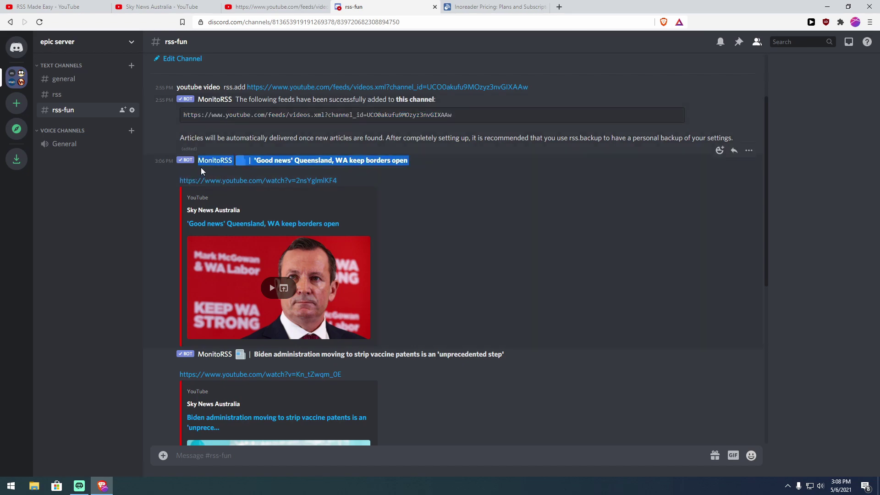
left_click(397, 287)
scroll(385, 261, "down", 4)
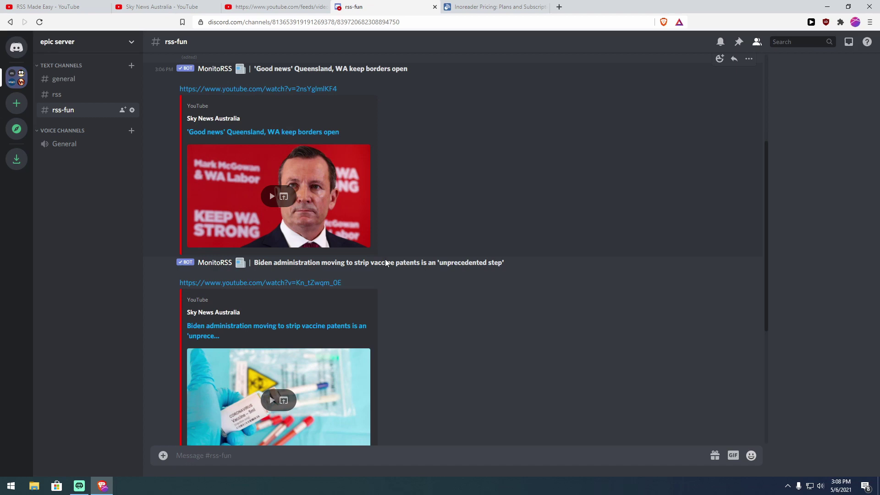
scroll(385, 263, "down", 1)
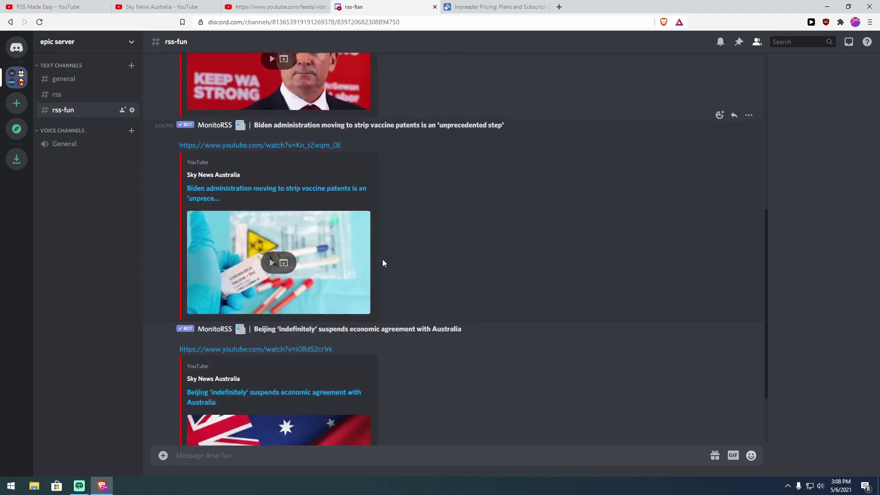
scroll(384, 250, "down", 2)
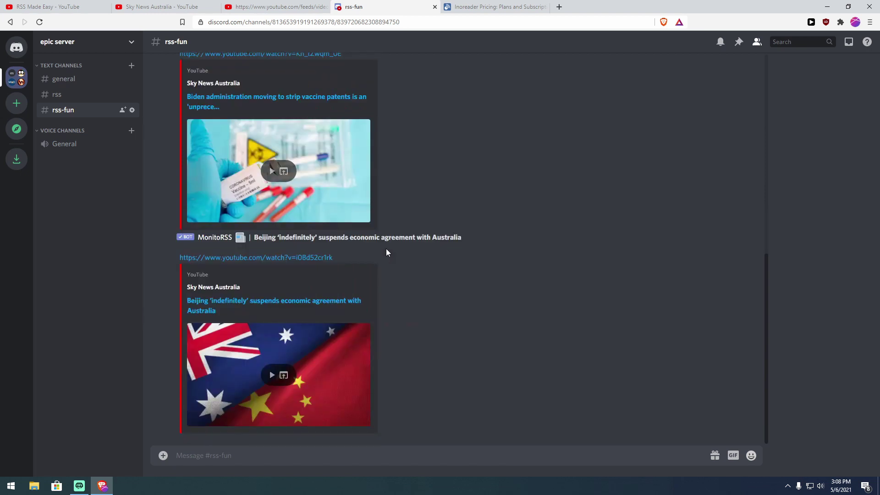